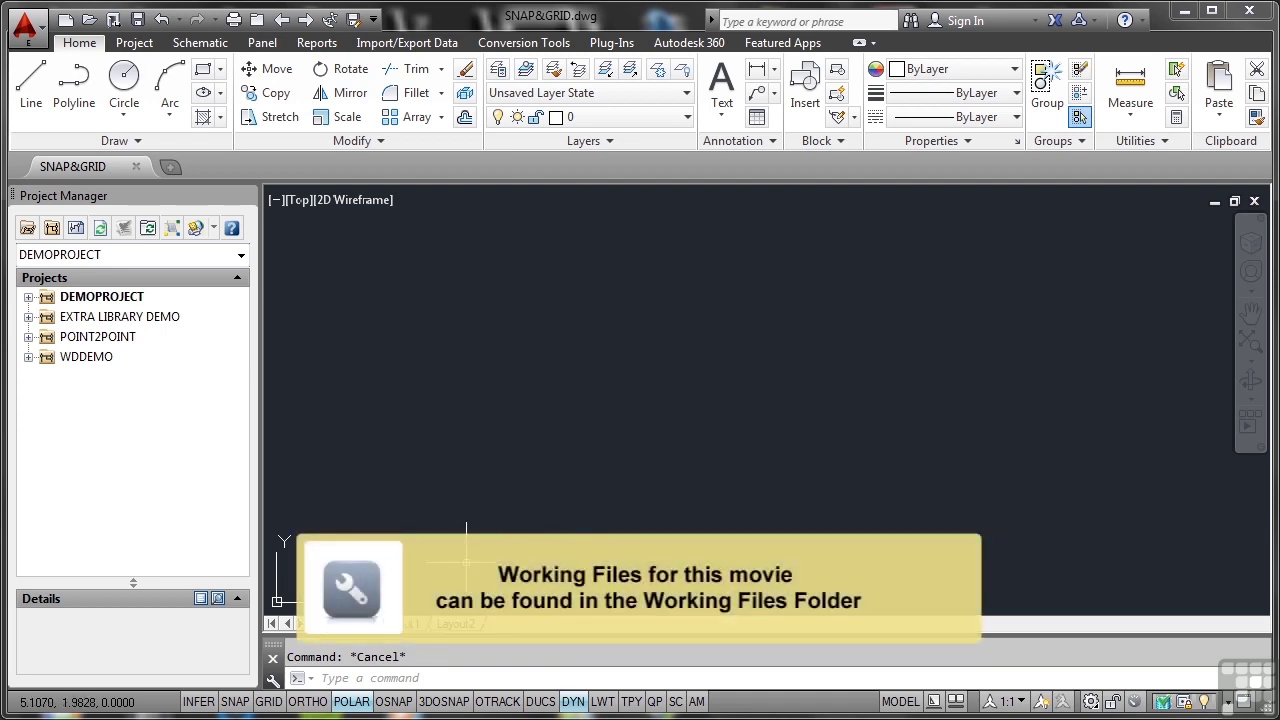
# Step: Switch POLAR tracking off on the status bar
pyautogui.click(352, 701)
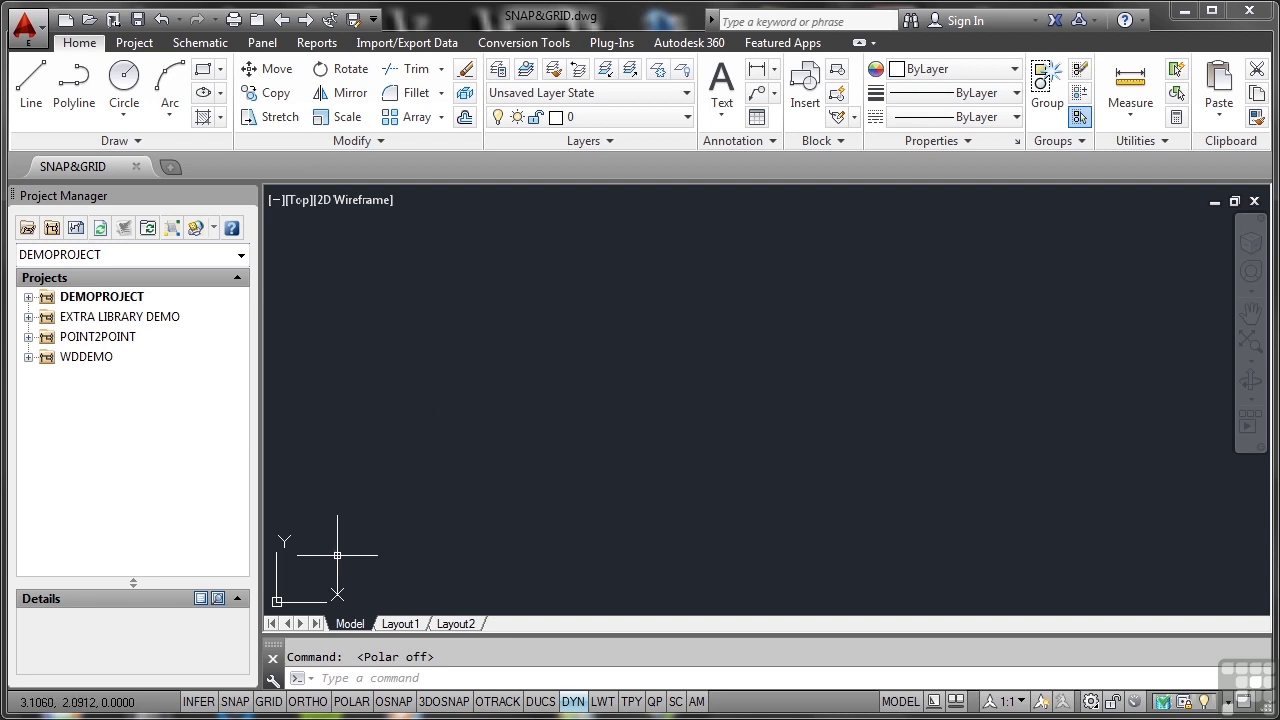
# Step: Open Drafting Settings from the SNAP button's menu and tick both Snap On and Grid On
pyautogui.rightClick(238, 702)
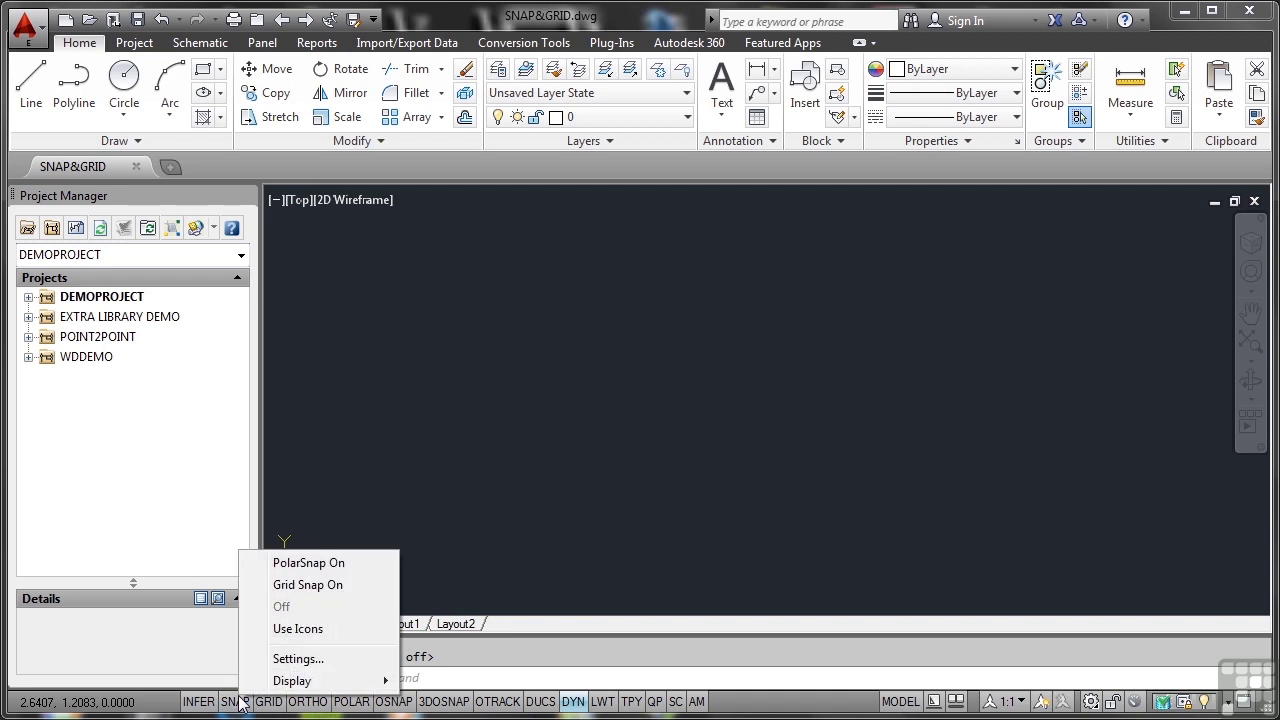
pyautogui.click(300, 659)
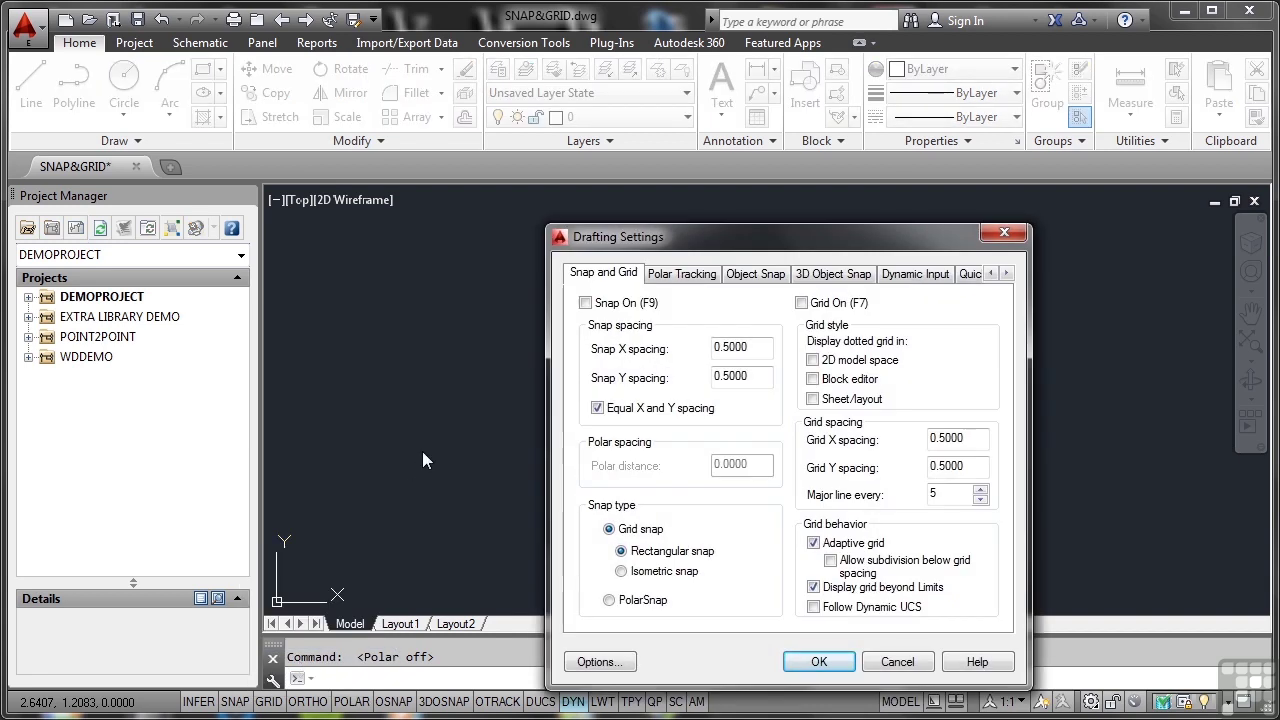
pyautogui.click(586, 303)
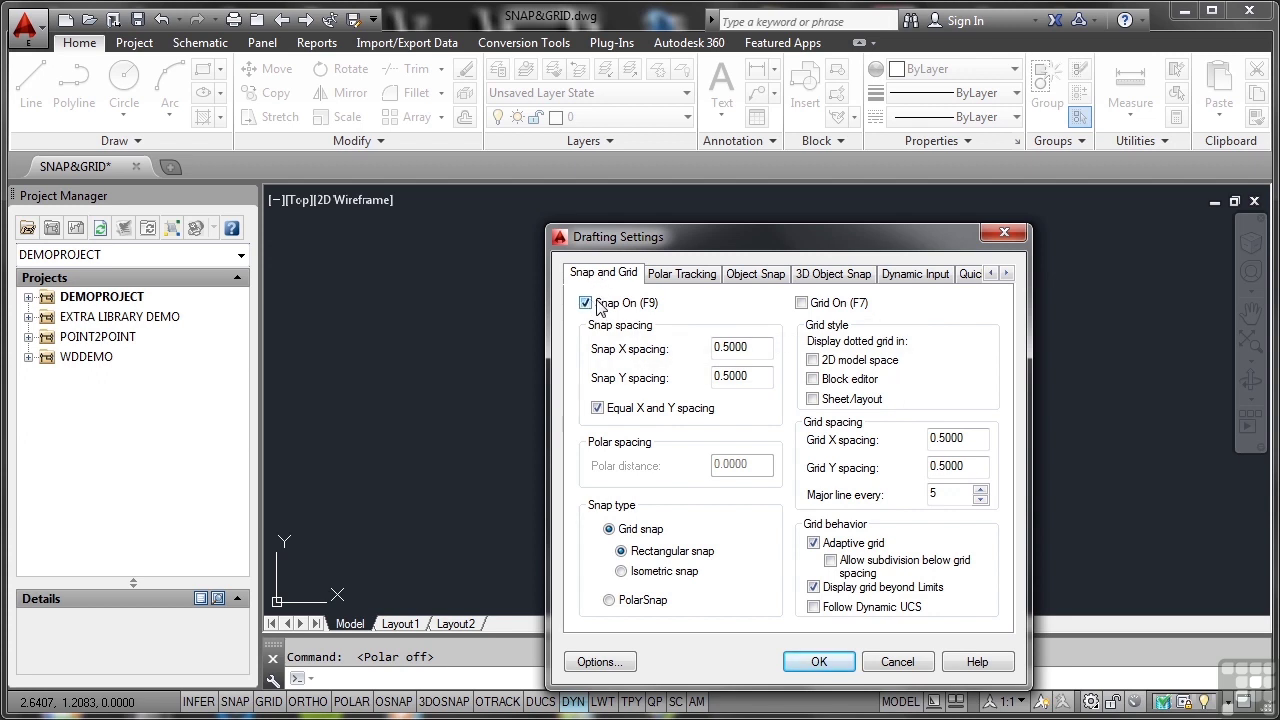
pyautogui.click(801, 303)
# Step: Set grid X and Y spacing to 2 with a major line every 4
pyautogui.doubleClick(951, 437)
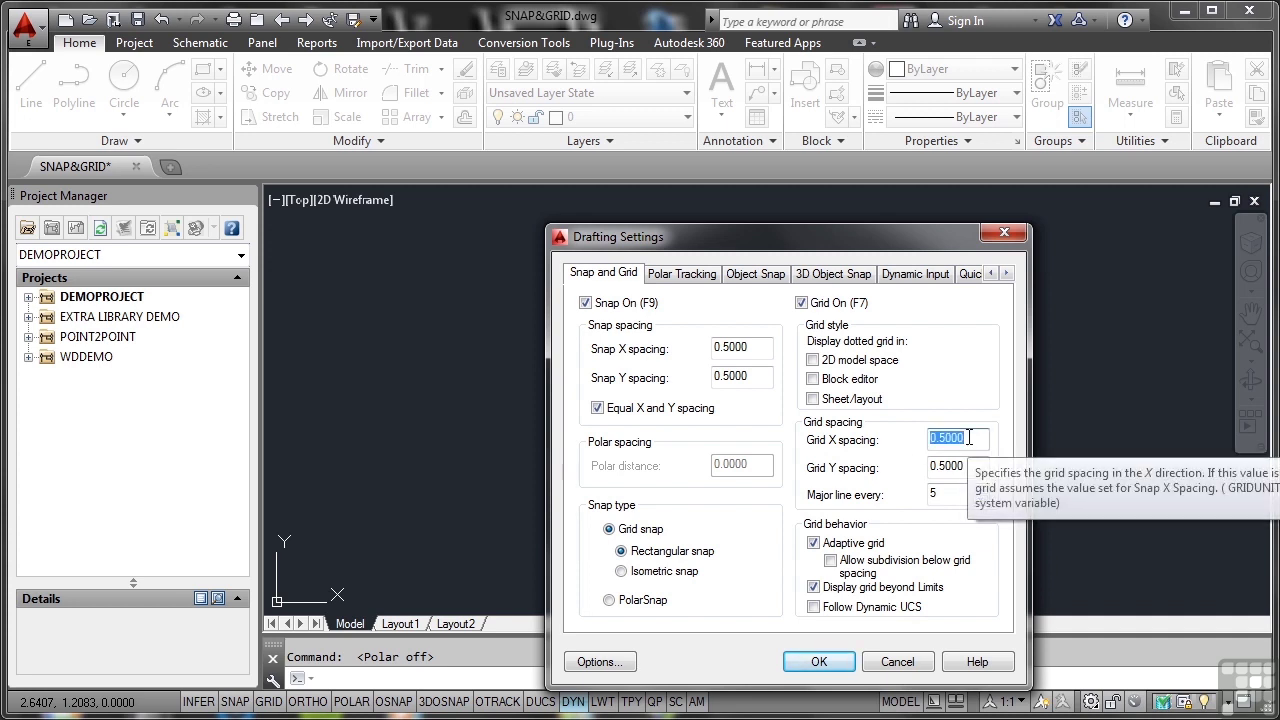
pyautogui.write('2')
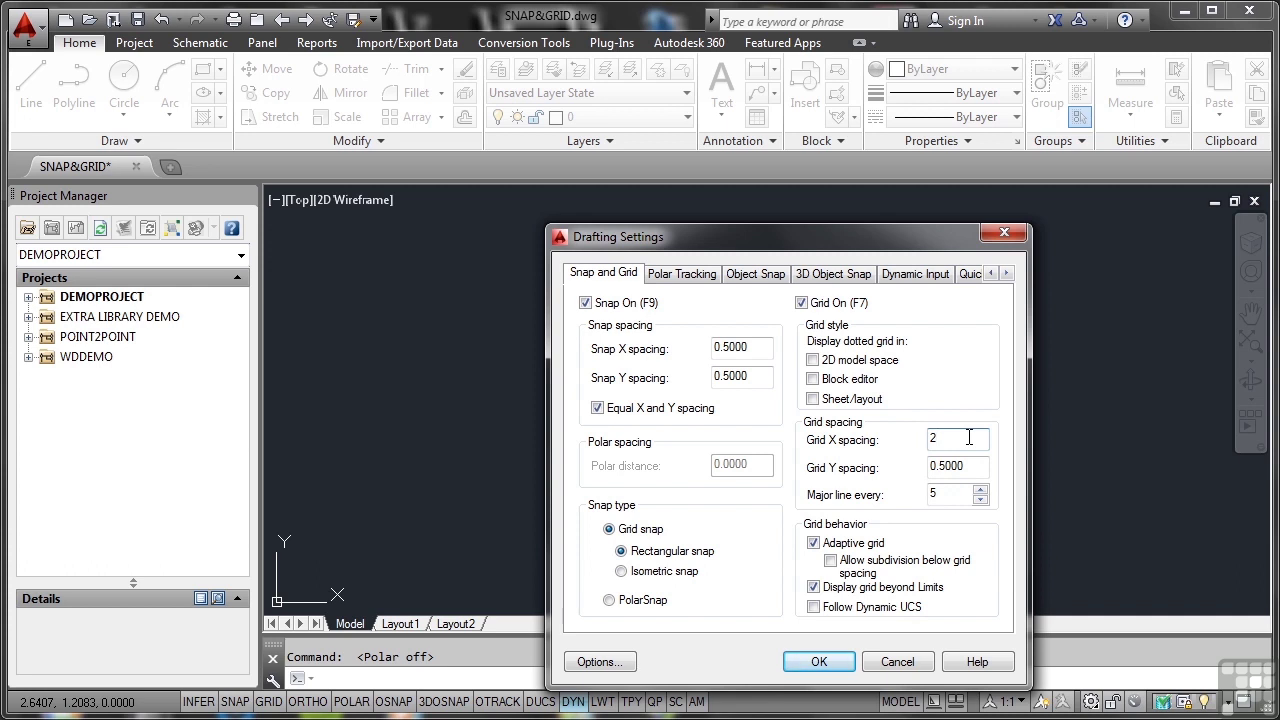
pyautogui.press('Tab')
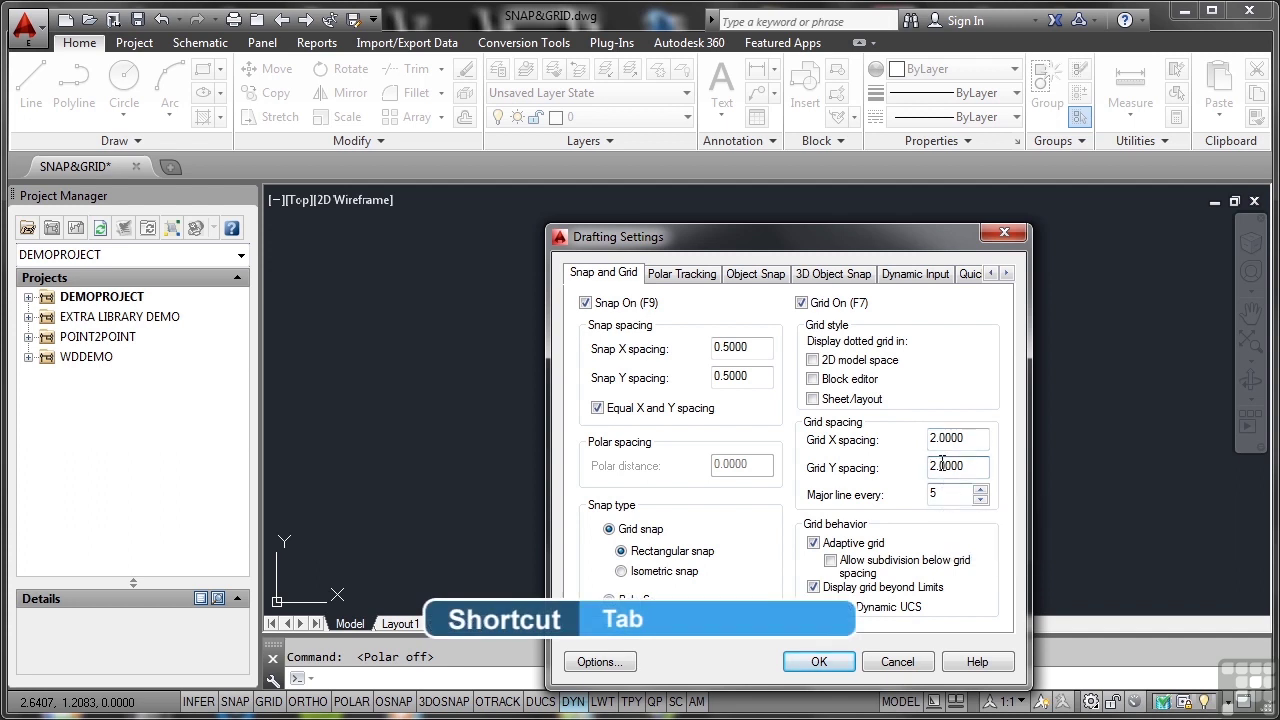
pyautogui.press('Tab')
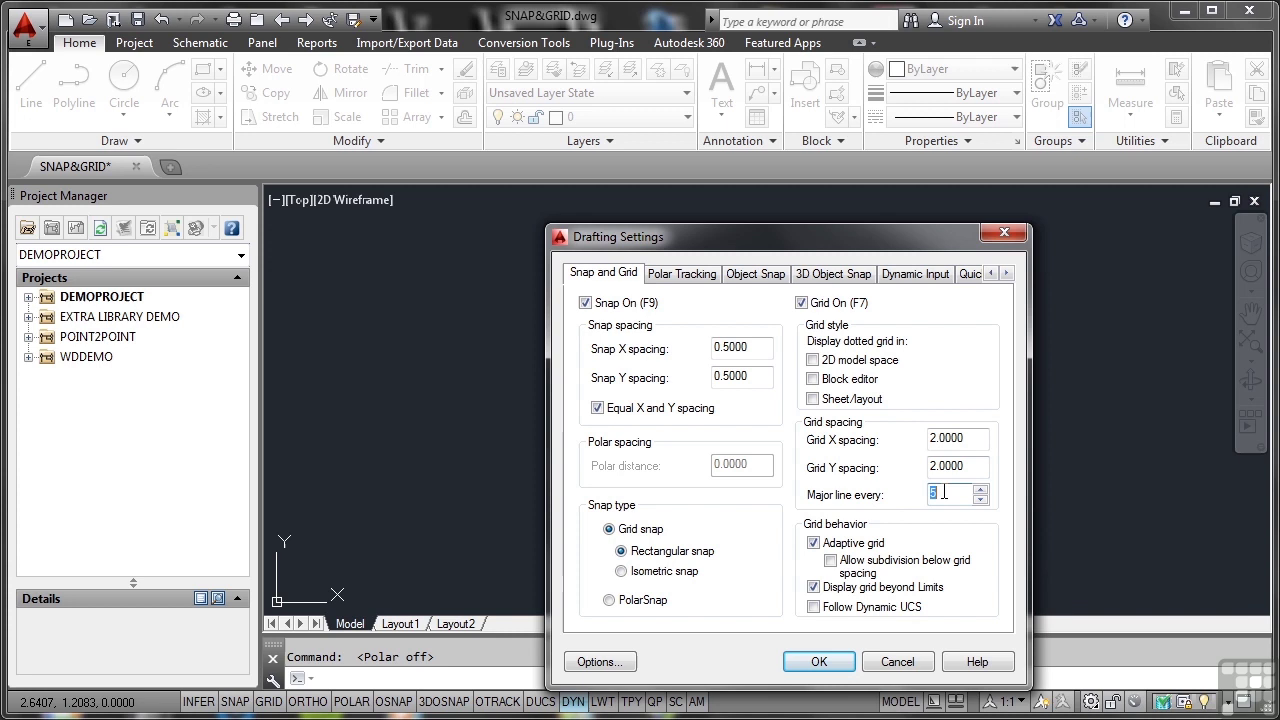
pyautogui.write('4')
# Step: Change Snap X spacing to 1 so both snap spacings become 1.0000
pyautogui.doubleClick(759, 347)
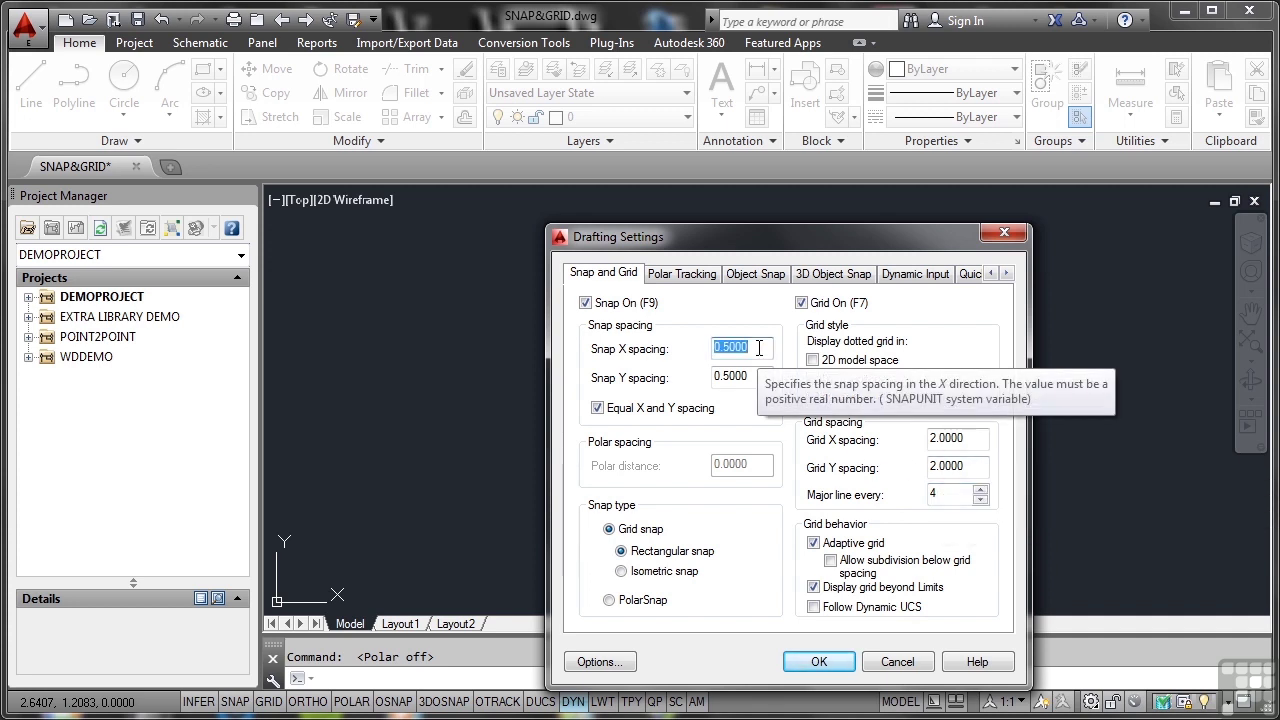
pyautogui.write('1')
pyautogui.press('Tab')
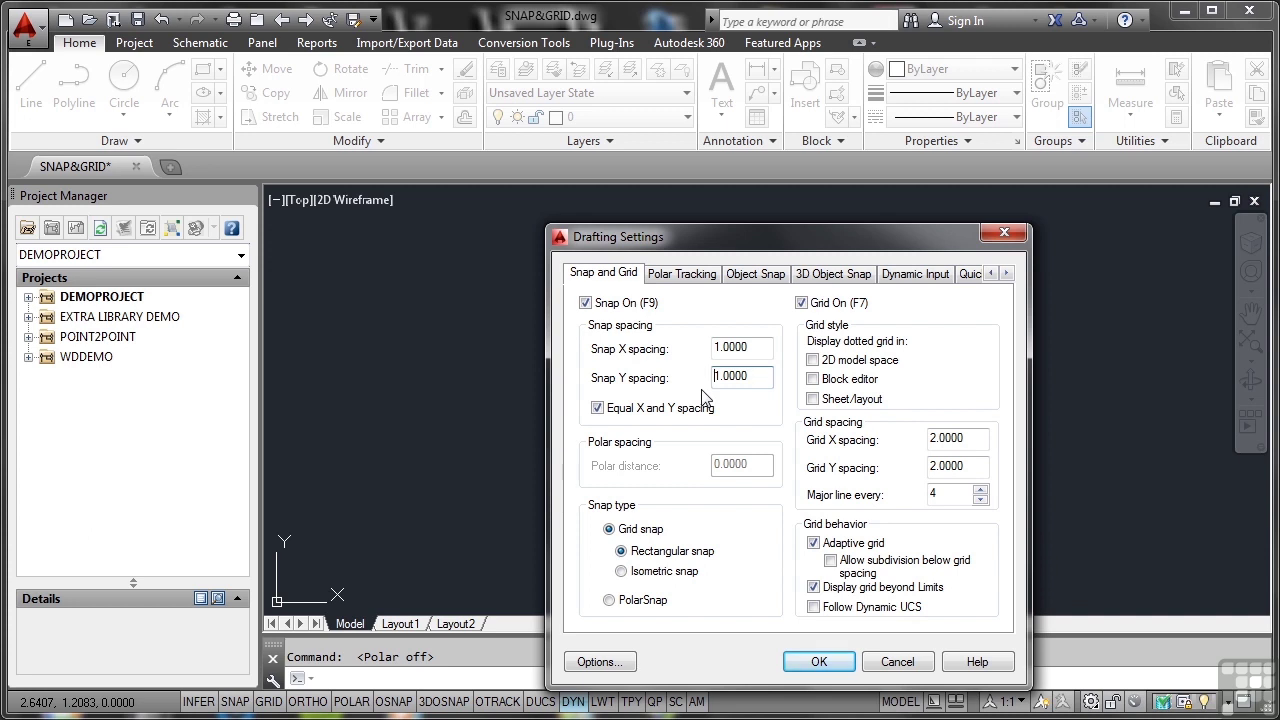
# Step: Confirm the Drafting Settings with OK and start the Line tool from the Home ribbon
pyautogui.click(819, 663)
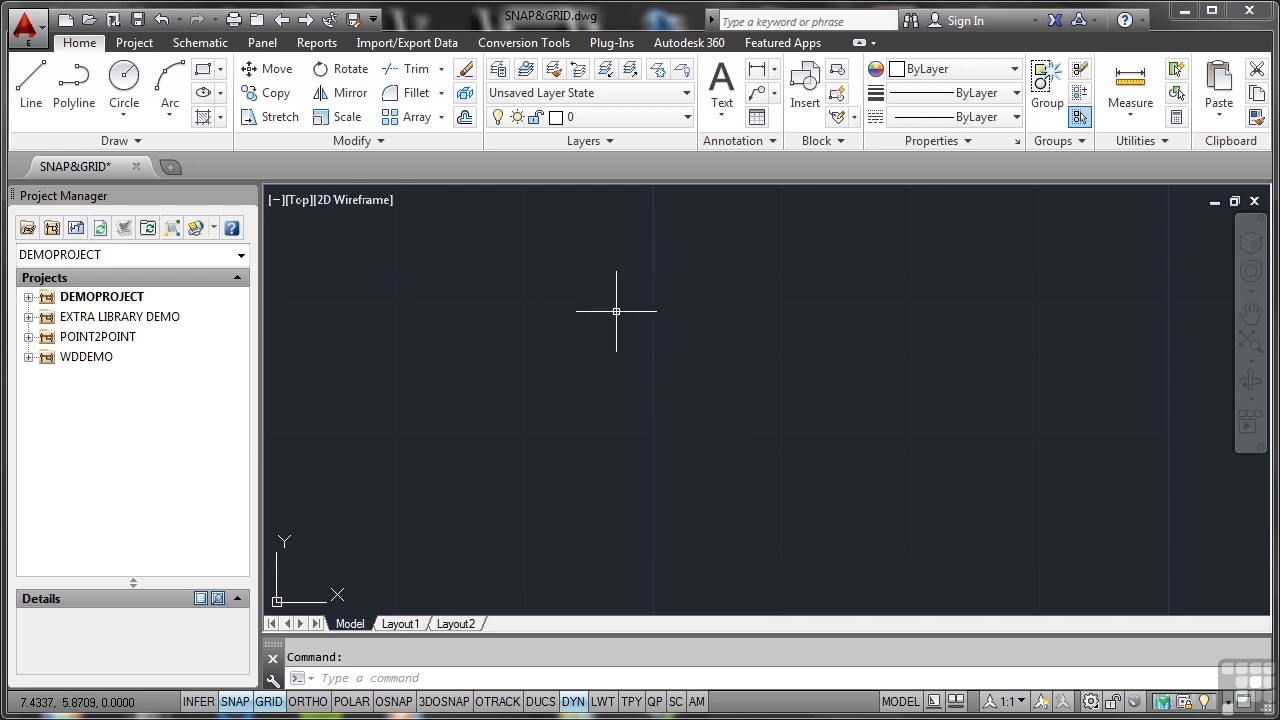
pyautogui.click(33, 88)
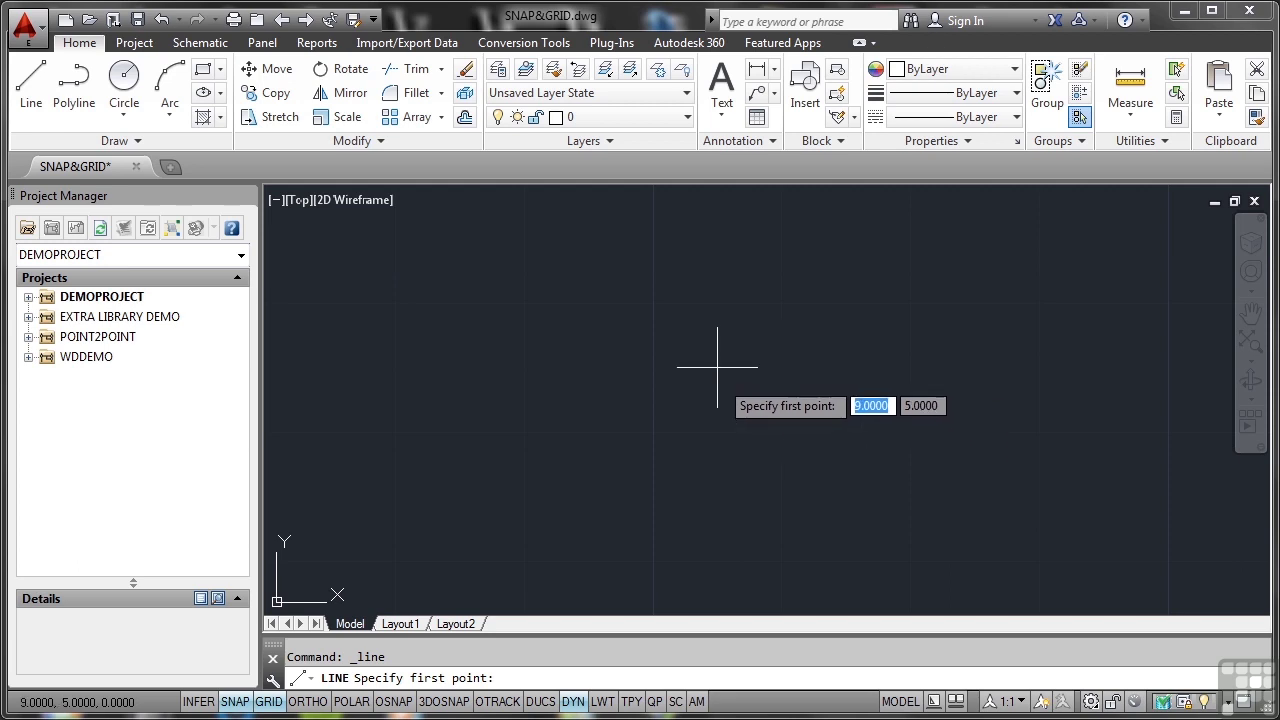
# Step: Draw a closed 2-by-2 square on snap points starting at corner 8,6
pyautogui.click(652, 302)
pyautogui.click(781, 302)
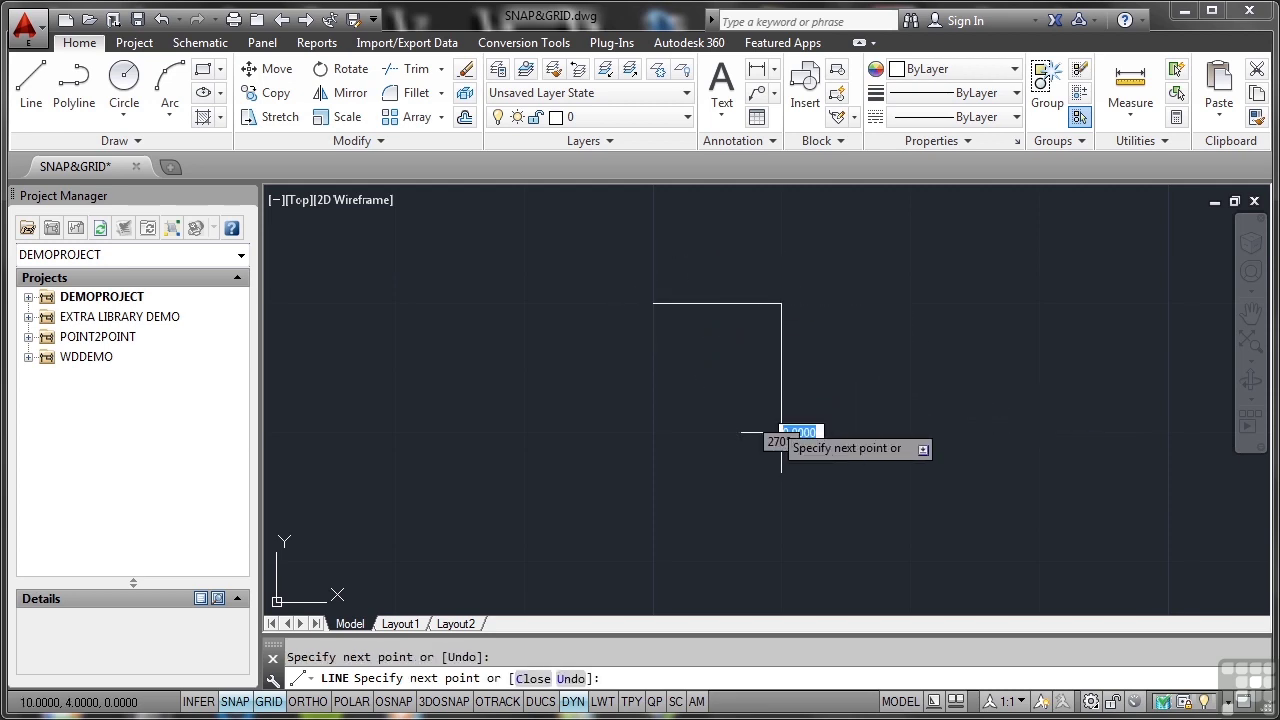
pyautogui.click(781, 432)
pyautogui.click(653, 432)
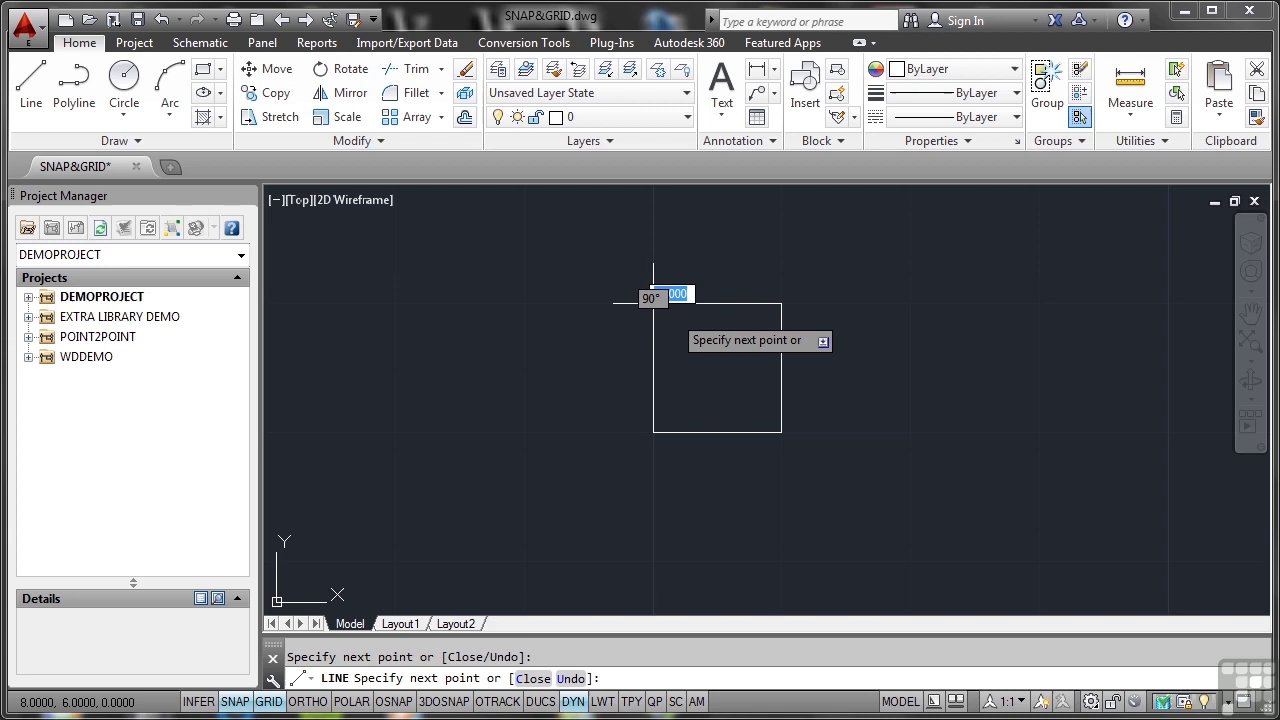
pyautogui.click(652, 302)
pyautogui.press('Return')
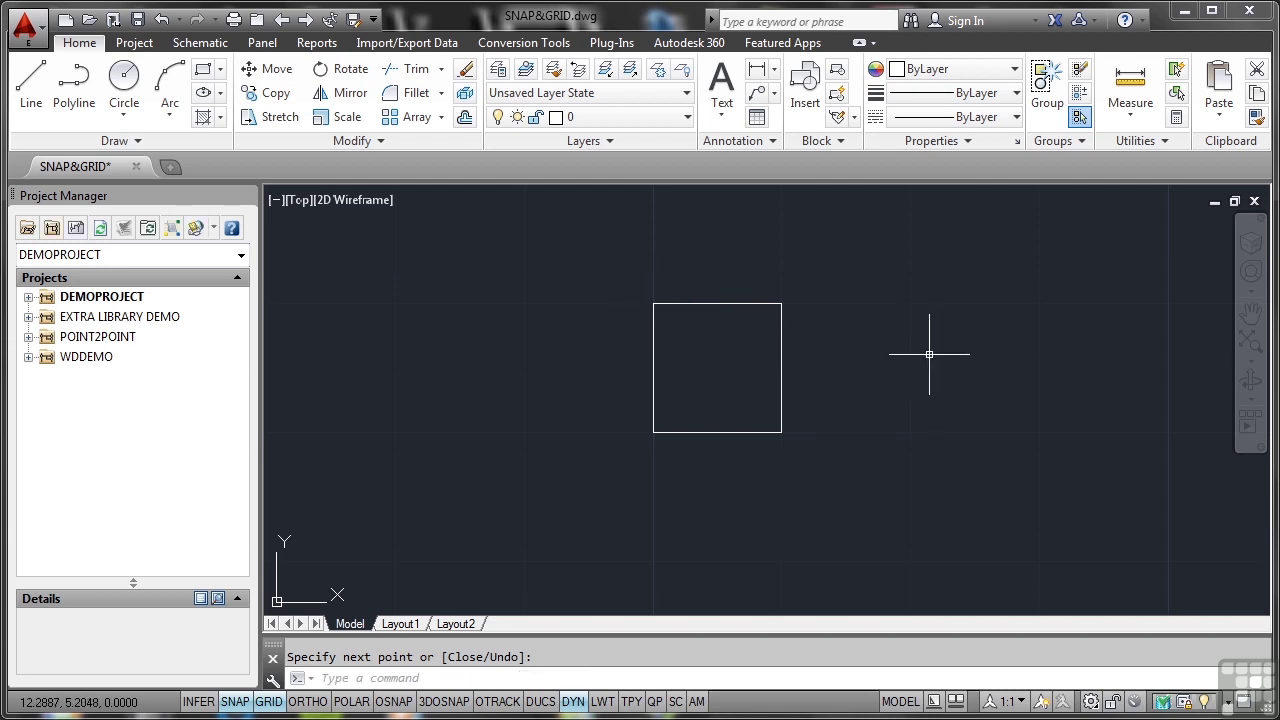
# Step: Divide the square with a horizontal line joining its left and right edge midpoints
pyautogui.click(31, 85)
pyautogui.click(653, 367)
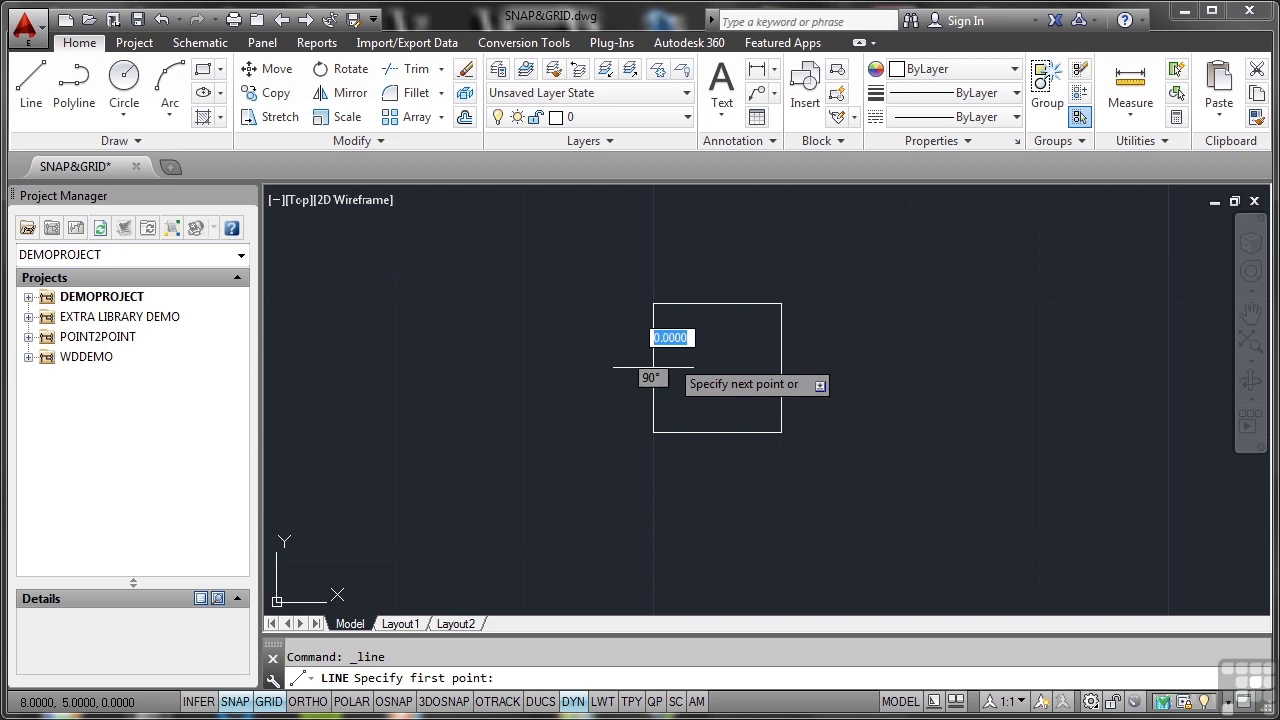
pyautogui.click(781, 367)
pyautogui.press('Return')
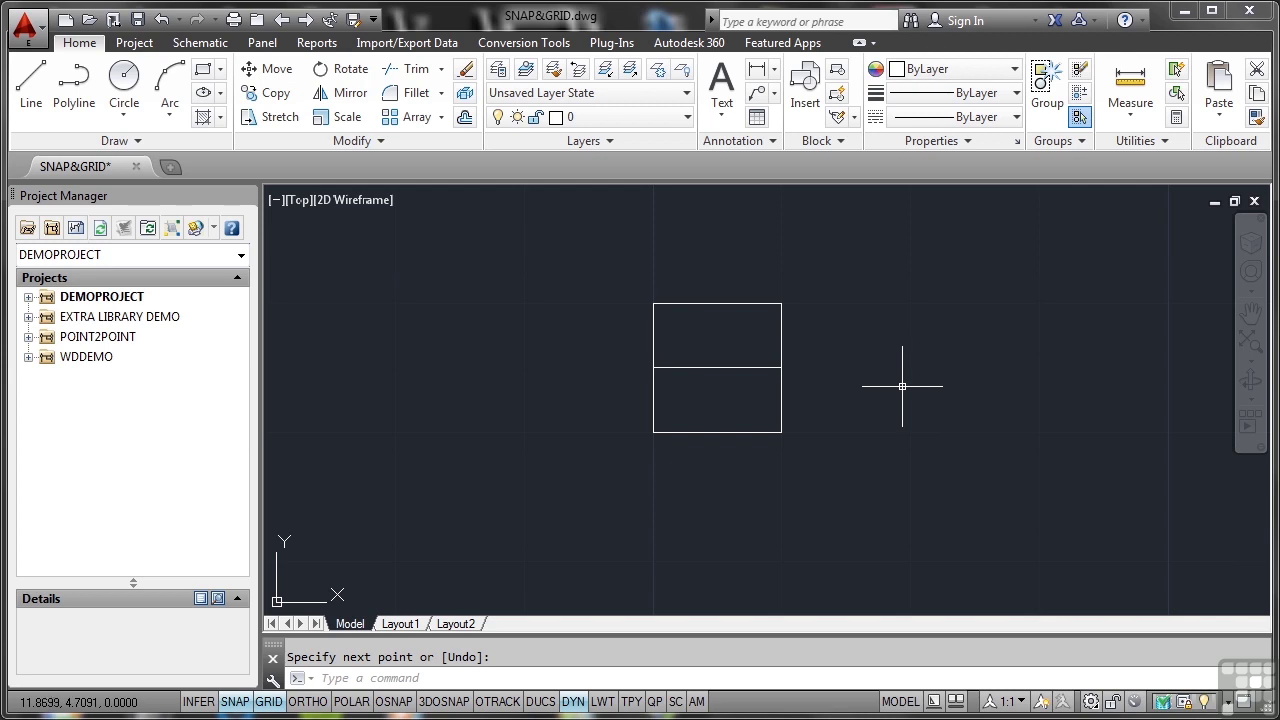
# Step: Repeat LINE and draw a closed diamond of 1.4142 edges from top point 13,6
pyautogui.rightClick(898, 286)
pyautogui.click(948, 300)
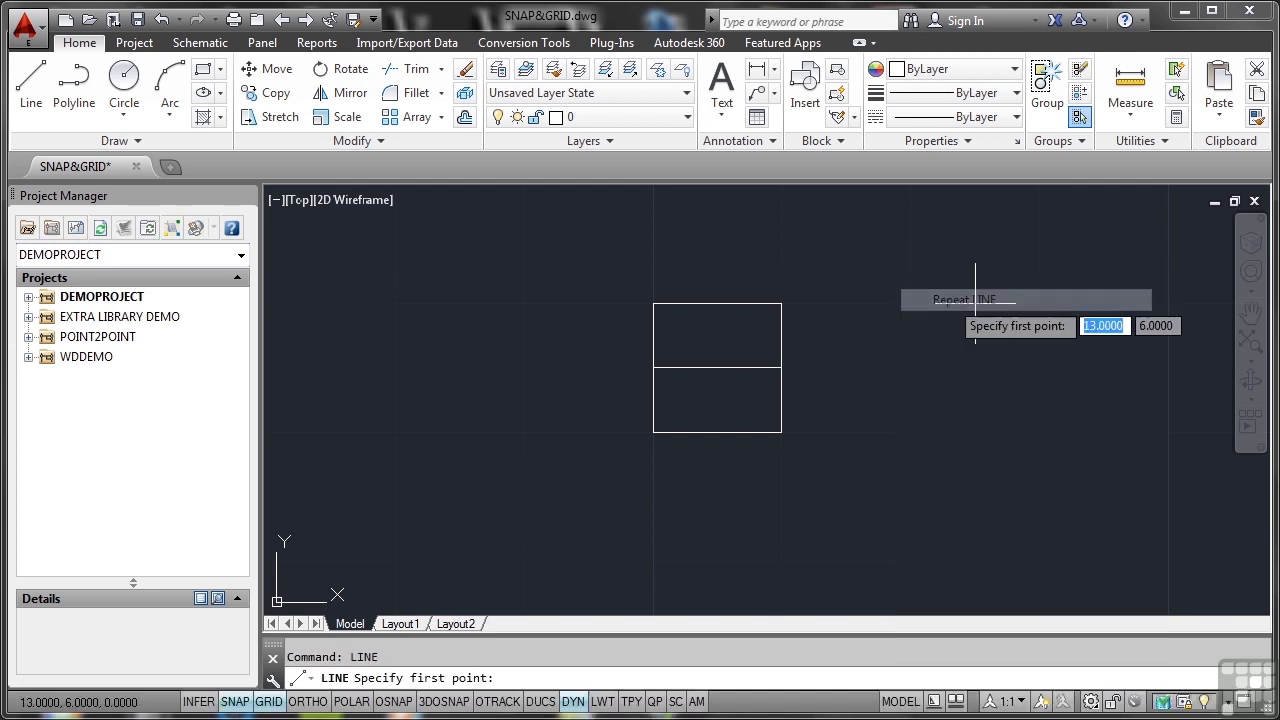
pyautogui.click(975, 300)
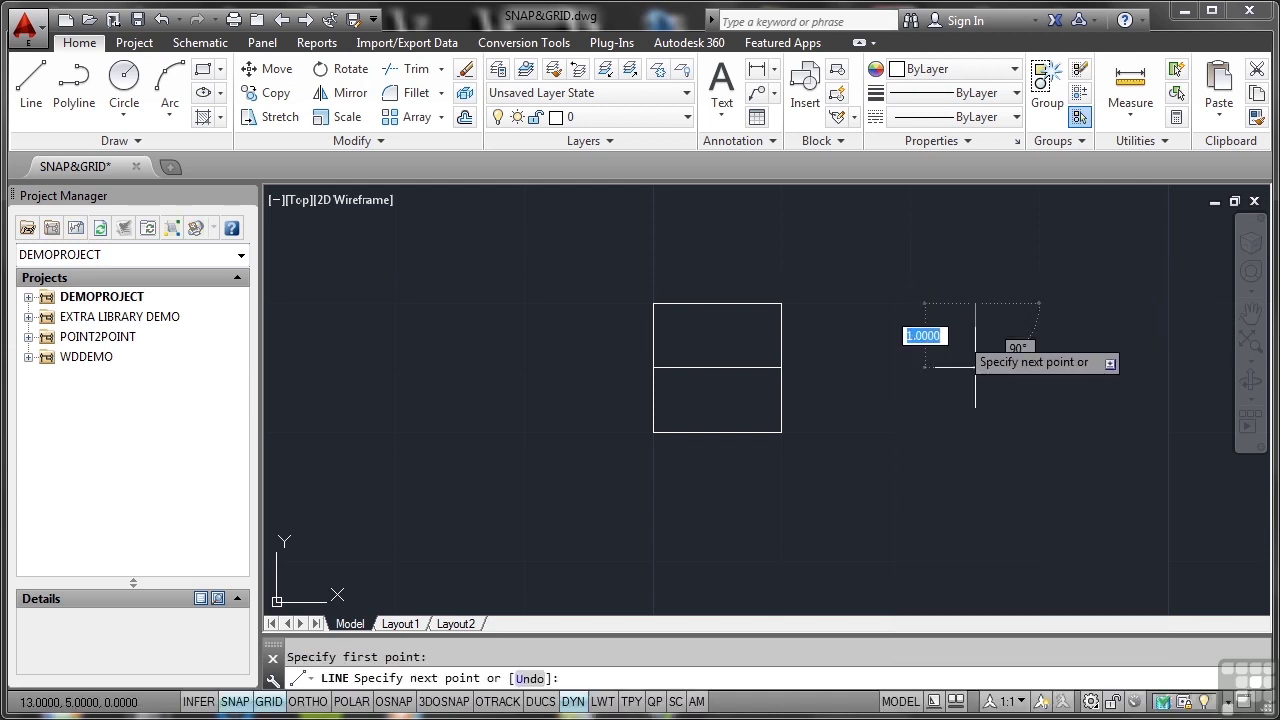
pyautogui.click(911, 366)
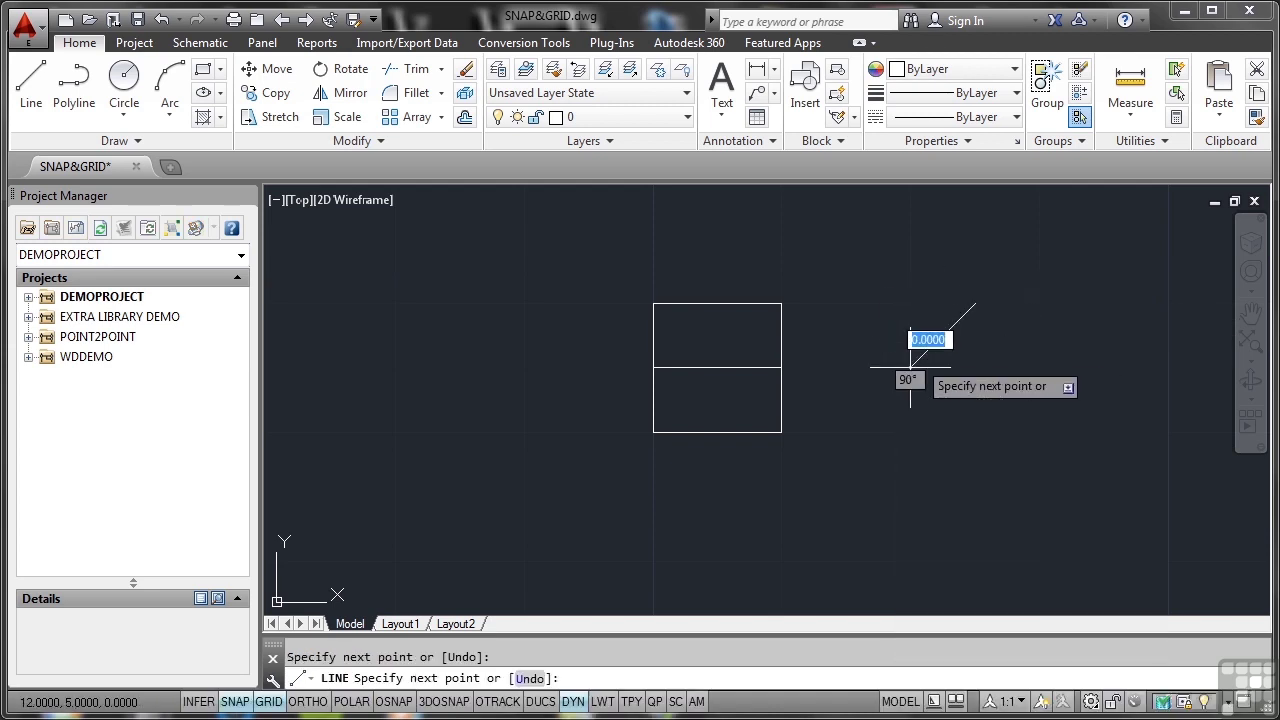
pyautogui.click(975, 432)
pyautogui.click(1037, 366)
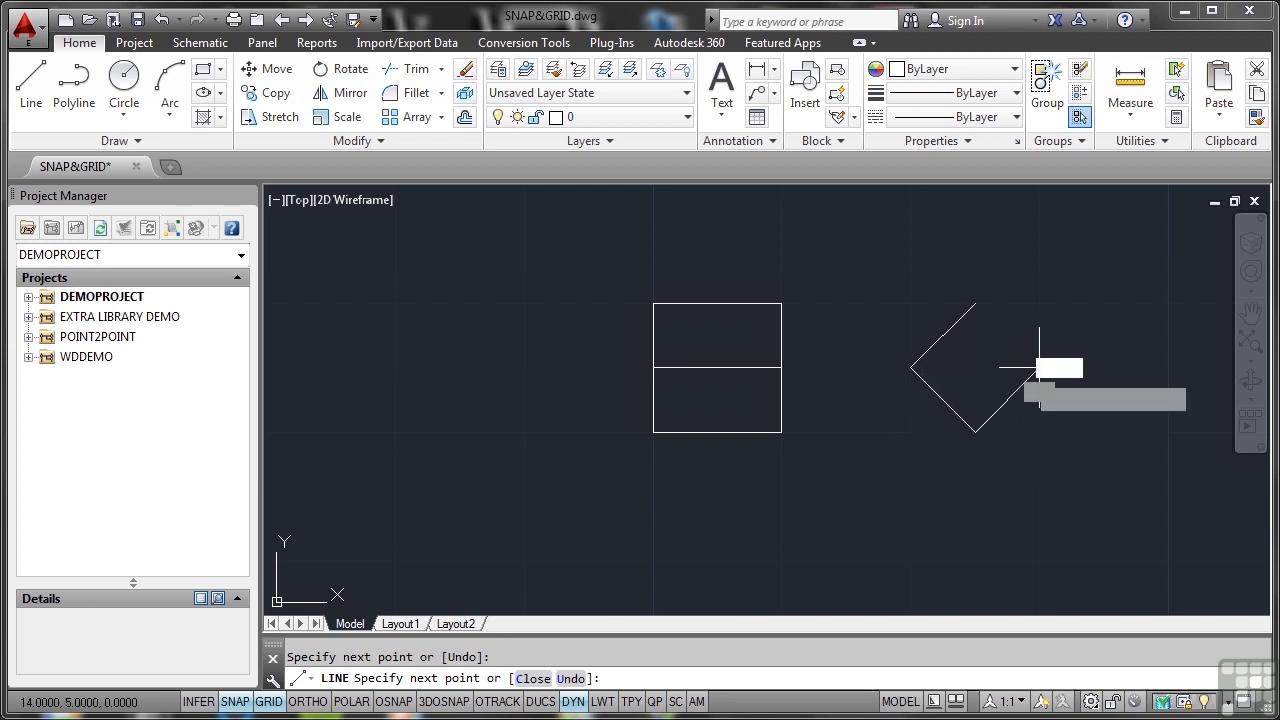
pyautogui.click(975, 301)
pyautogui.press('Return')
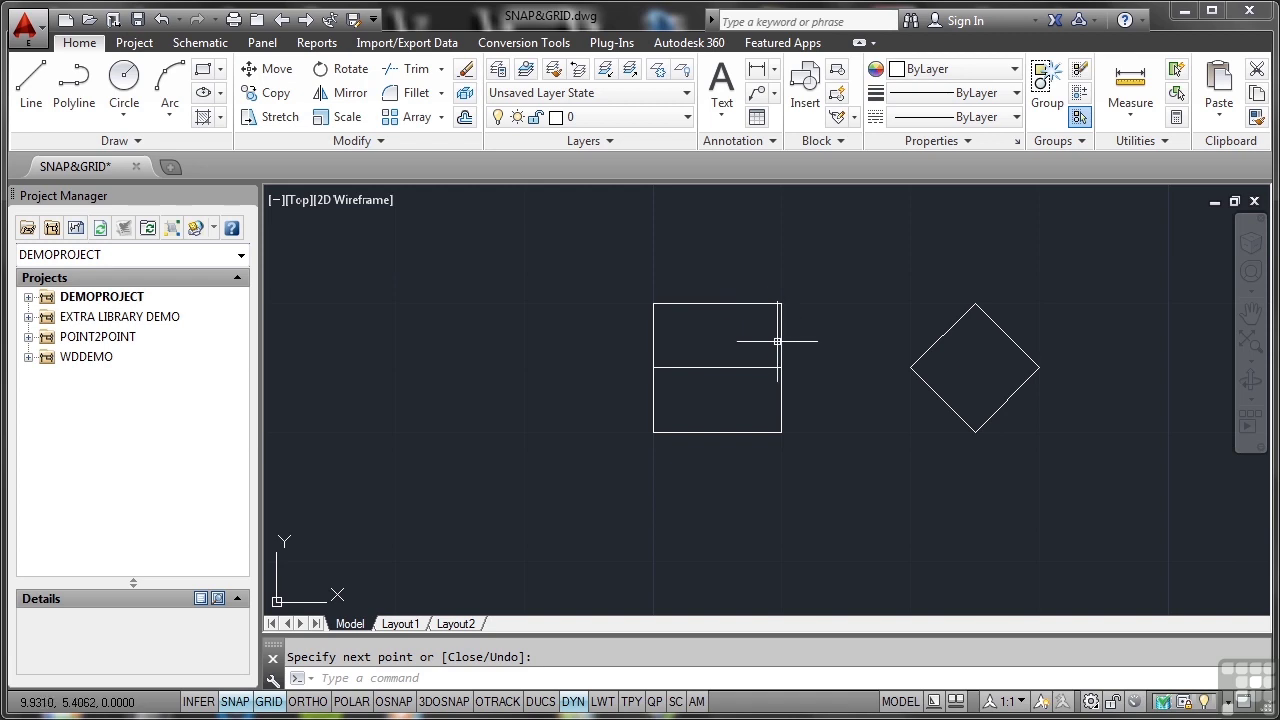
# Step: Repeat the Line command and switch SNAP and GRID off
pyautogui.rightClick(415, 271)
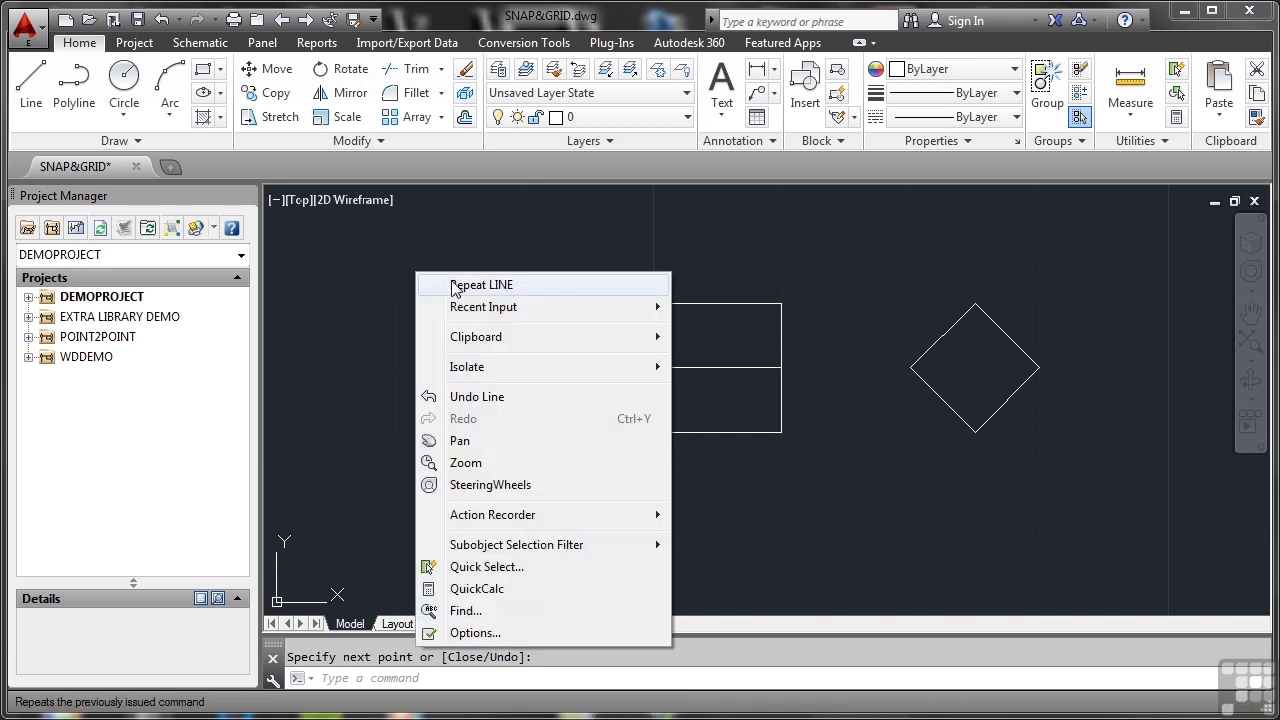
pyautogui.click(470, 285)
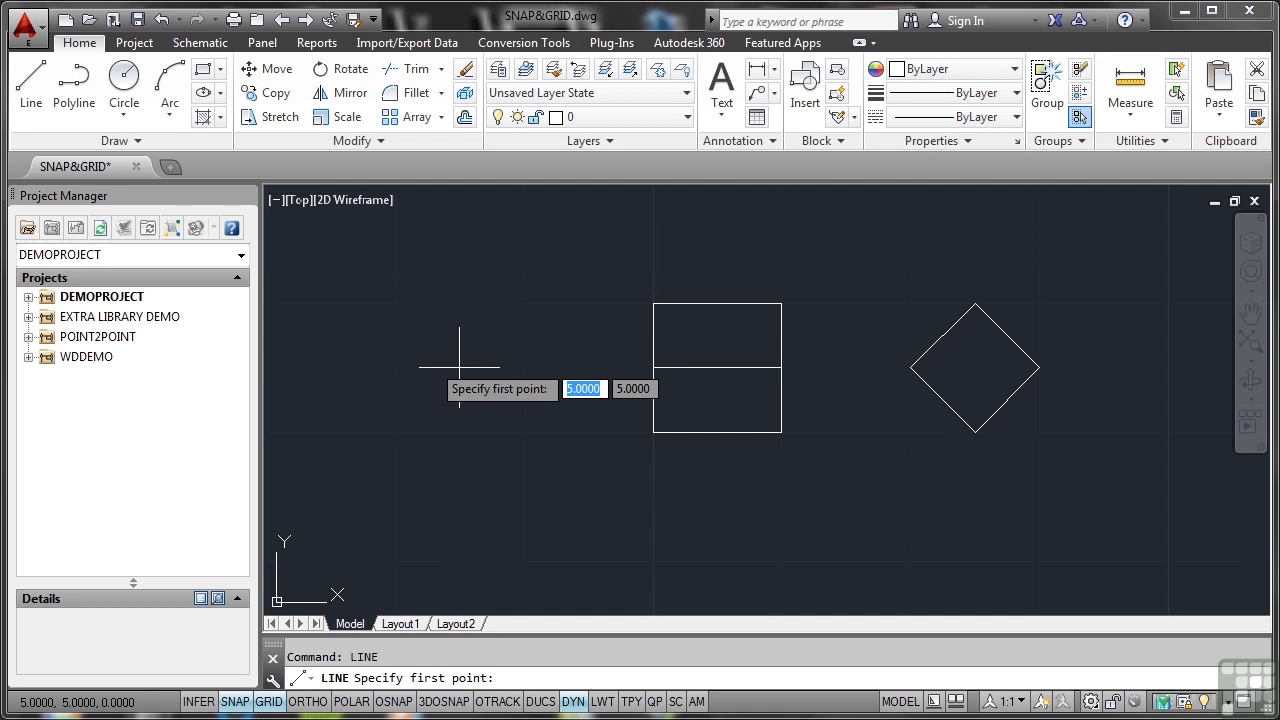
pyautogui.click(235, 701)
pyautogui.click(268, 701)
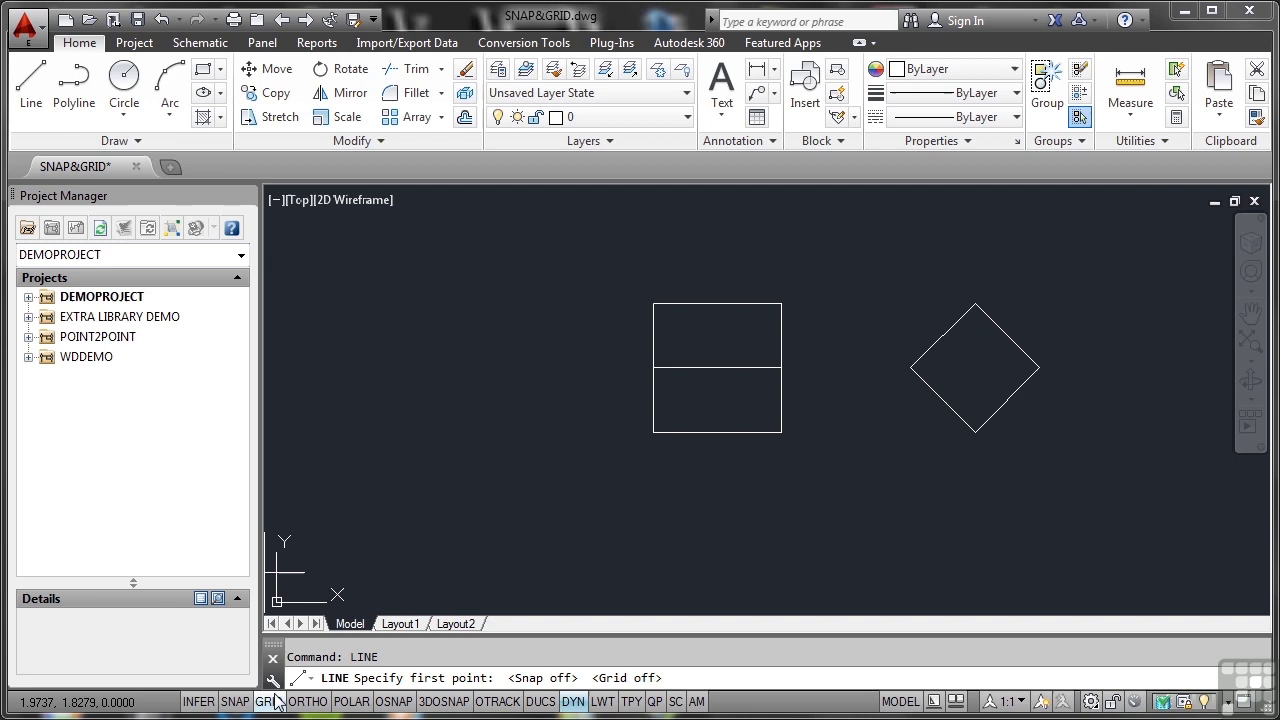
# Step: Draw three connected freehand angled segments to the left of the square
pyautogui.click(379, 316)
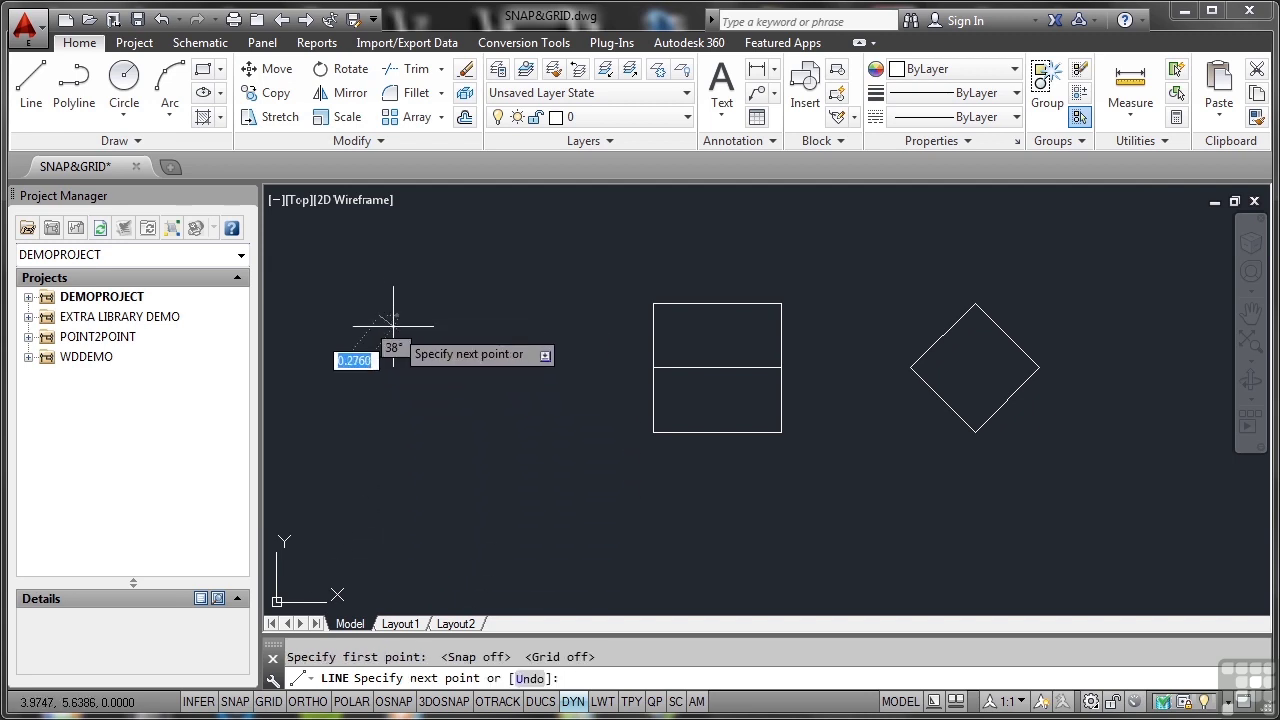
pyautogui.click(514, 436)
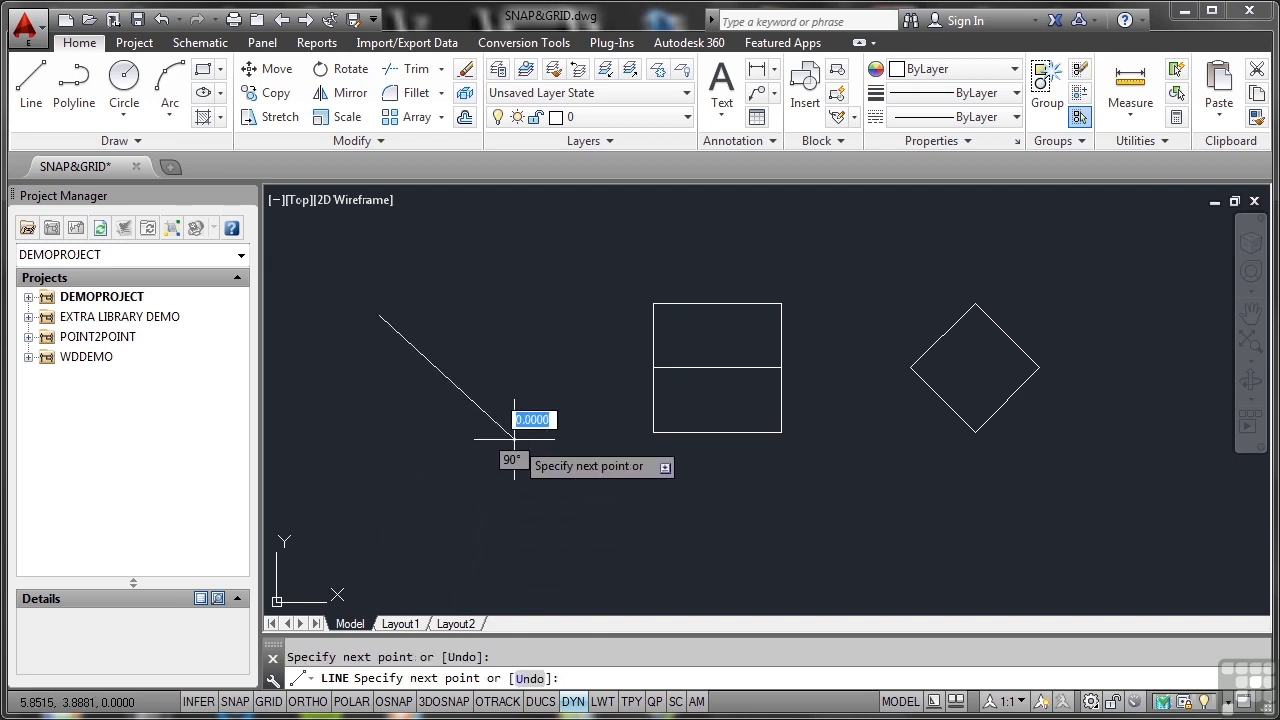
pyautogui.click(458, 484)
pyautogui.click(373, 397)
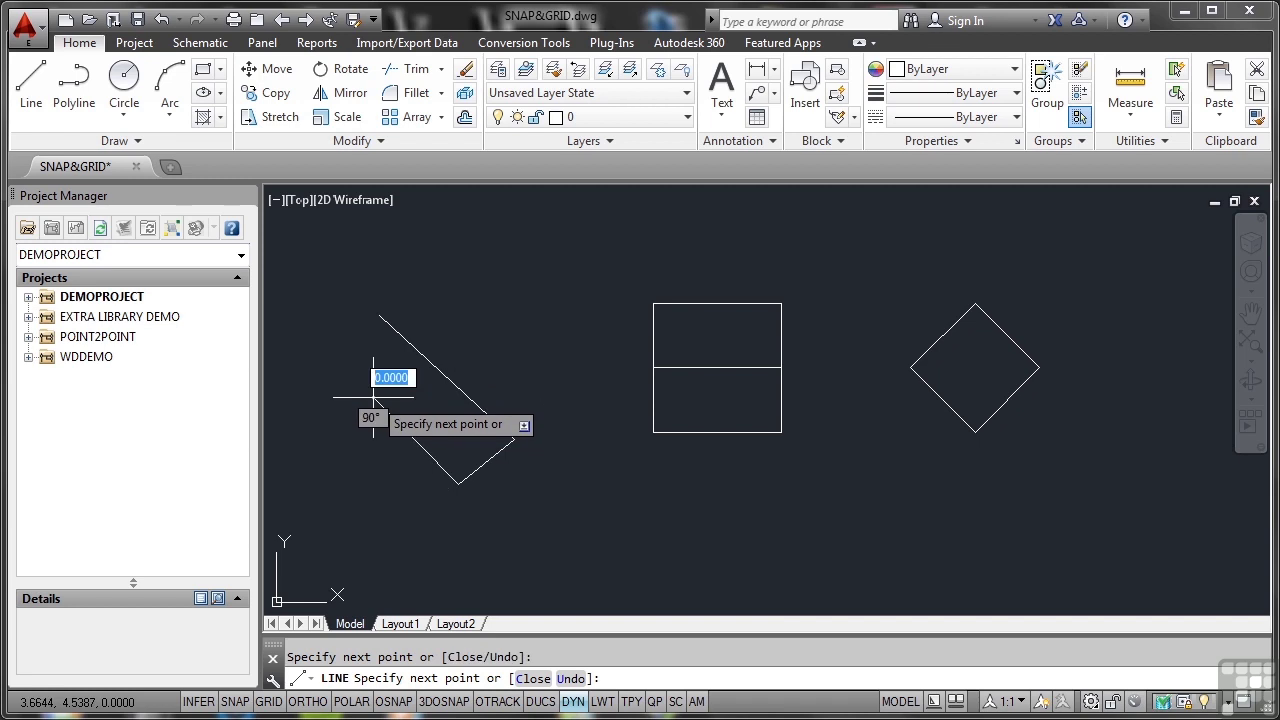
pyautogui.press('Return')
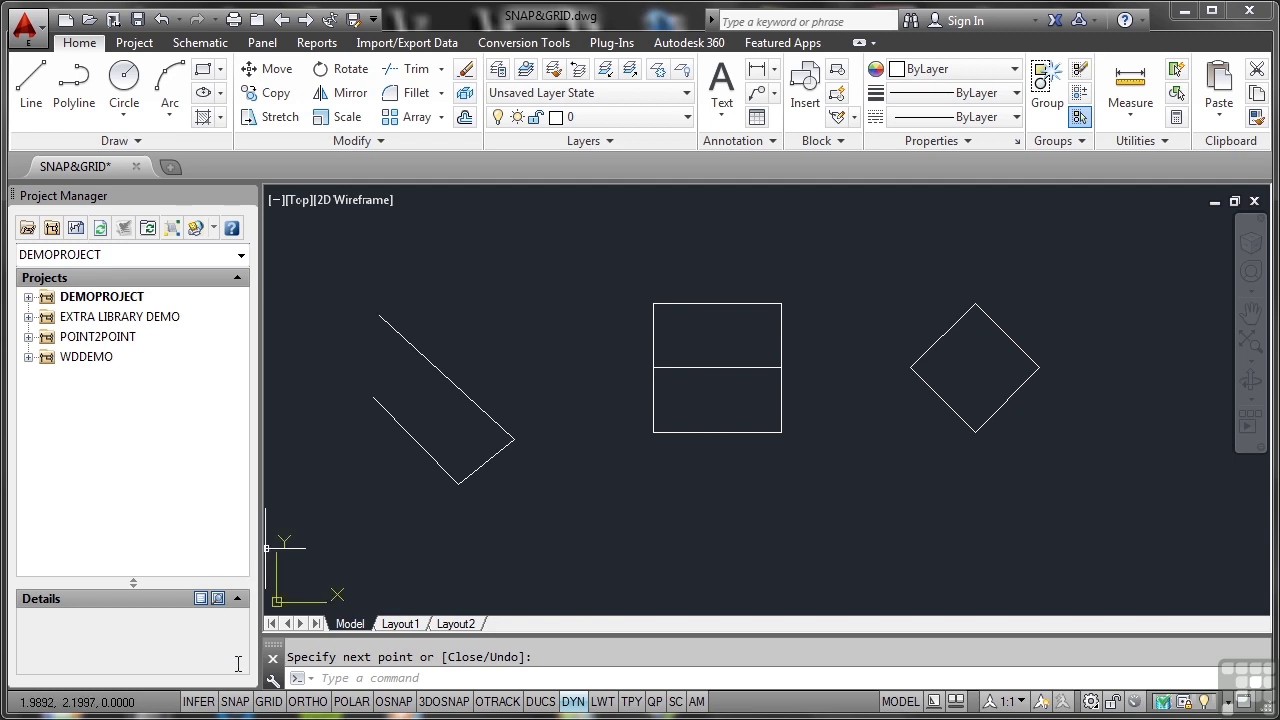
# Step: Re-enable SNAP and GRID on the status bar so the grid shows behind the shapes
pyautogui.click(250, 702)
pyautogui.click(262, 702)
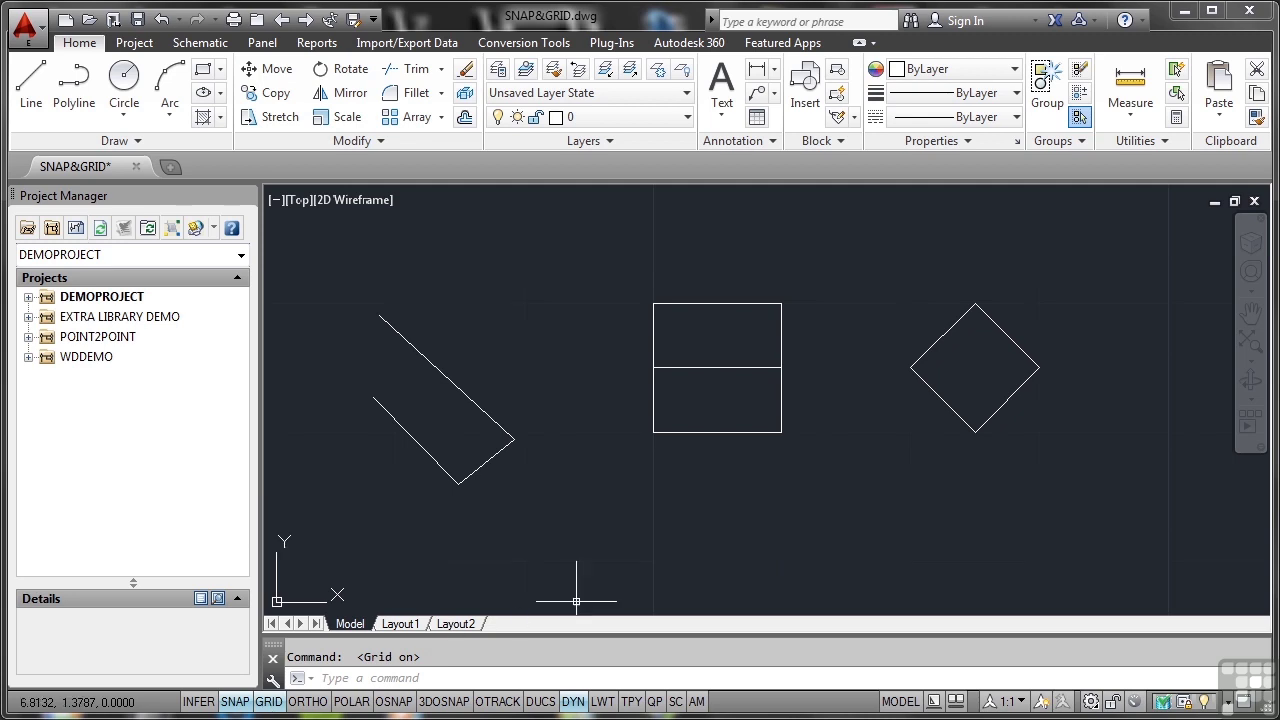